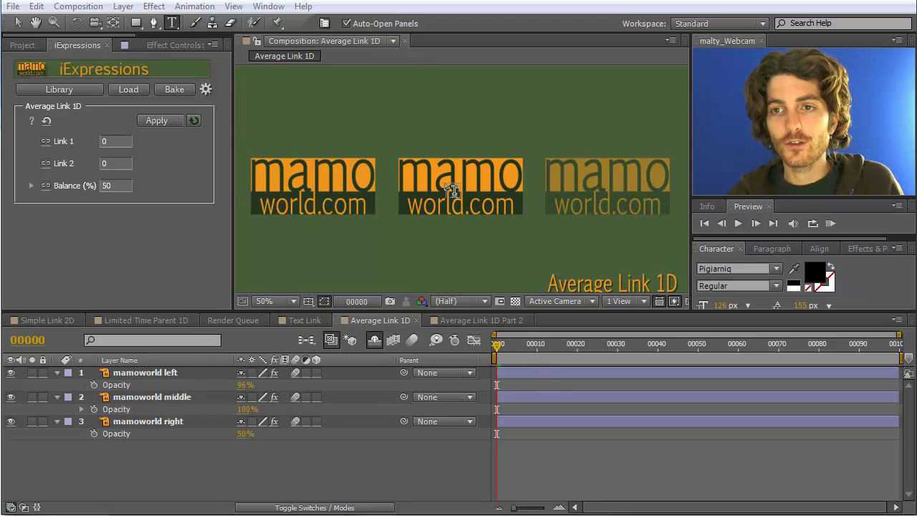
# Step: Select the left, middle and right logo layers and reveal their Opacity properties
pyautogui.click(19, 26)
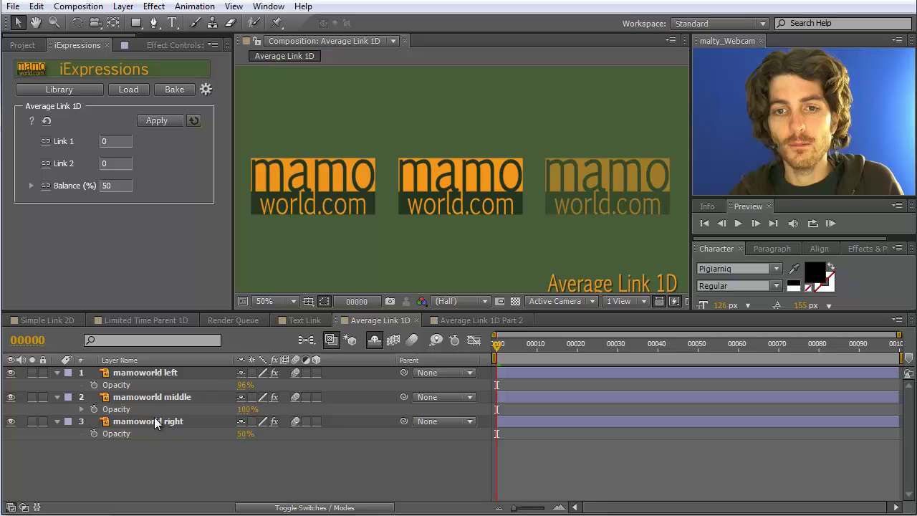
pyautogui.click(150, 374)
pyautogui.click(153, 398)
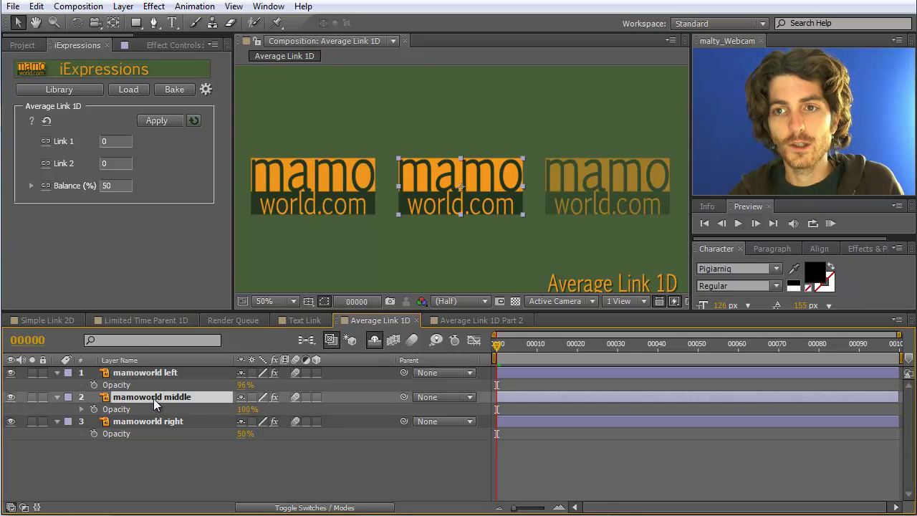
pyautogui.click(160, 421)
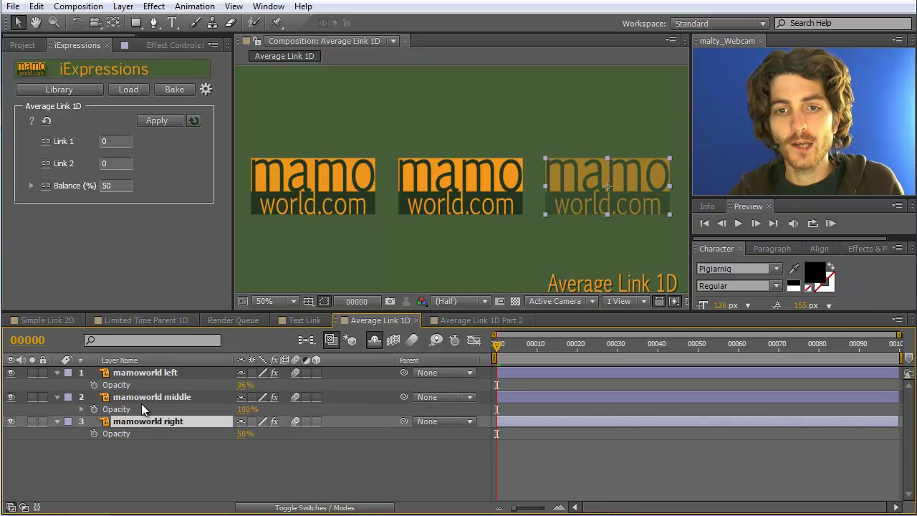
pyautogui.click(139, 399)
pyautogui.press('Return')
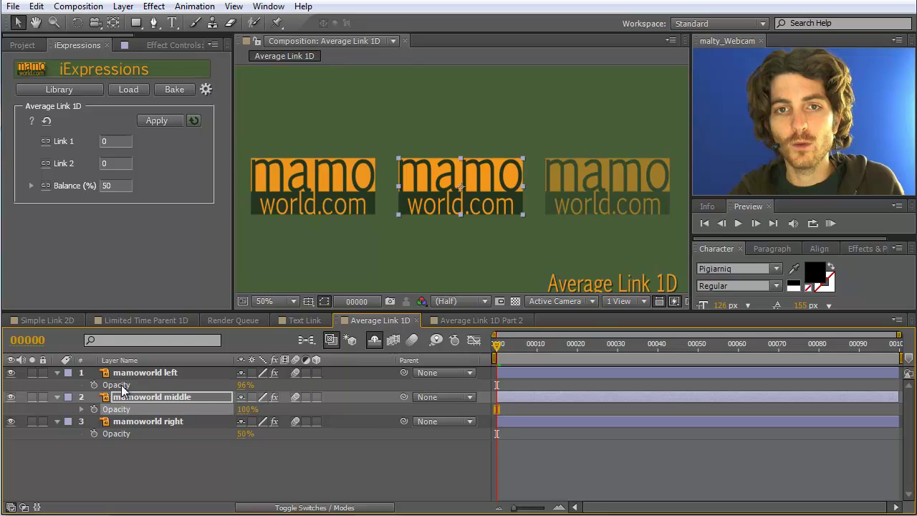
# Step: Link Link 1 and Link 2 to the left and right Opacity, then apply Average Link 1D to the middle
pyautogui.click(126, 386)
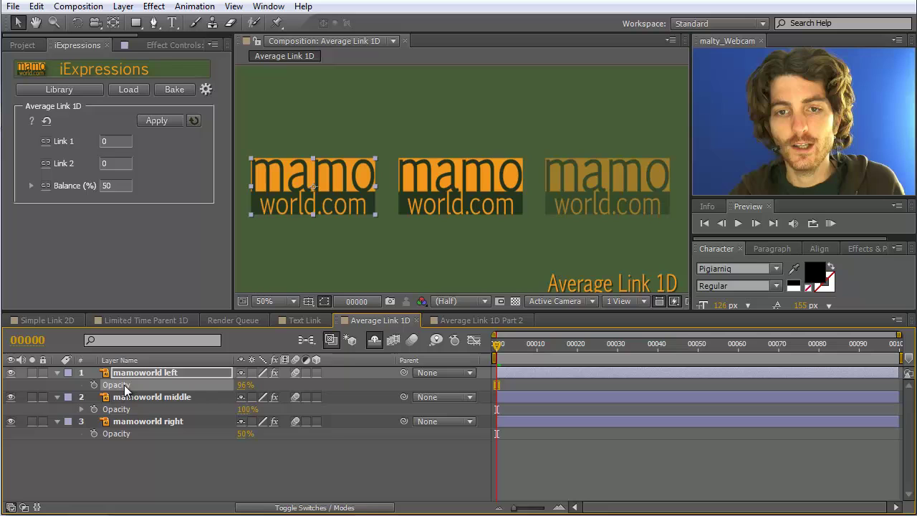
pyautogui.click(48, 140)
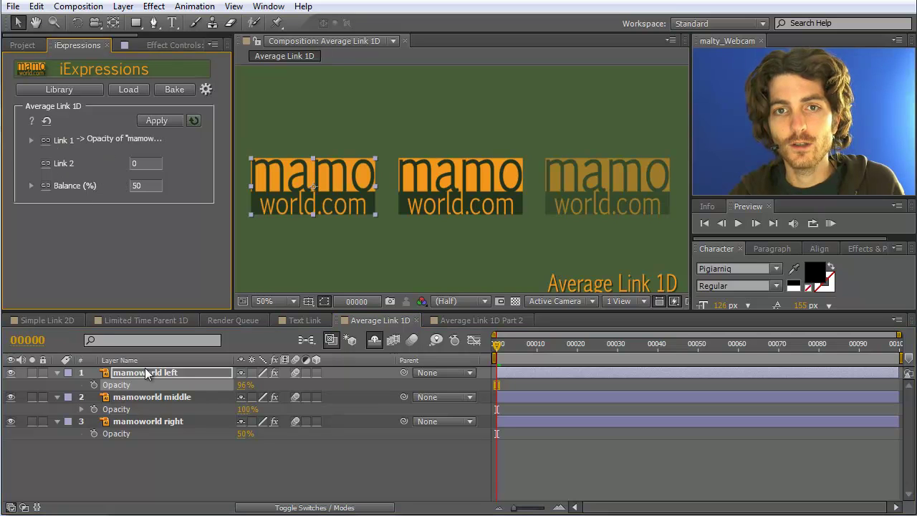
pyautogui.click(120, 434)
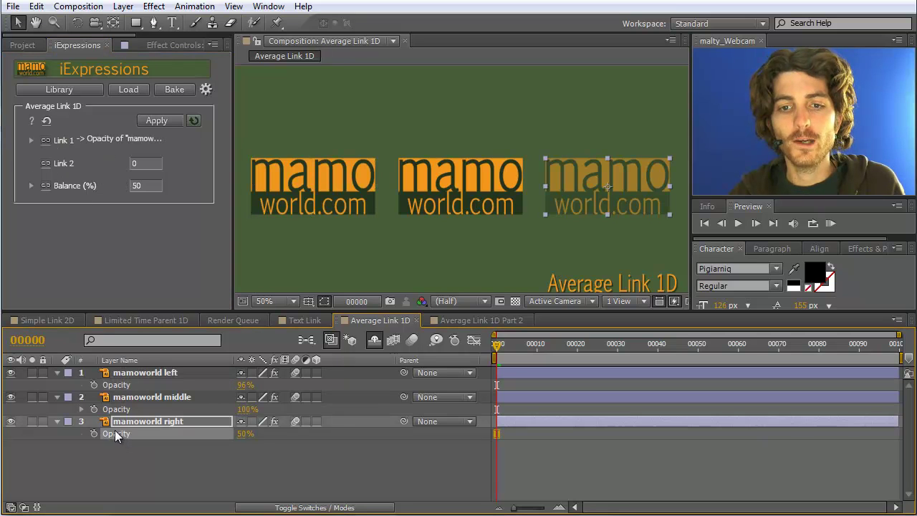
pyautogui.click(45, 163)
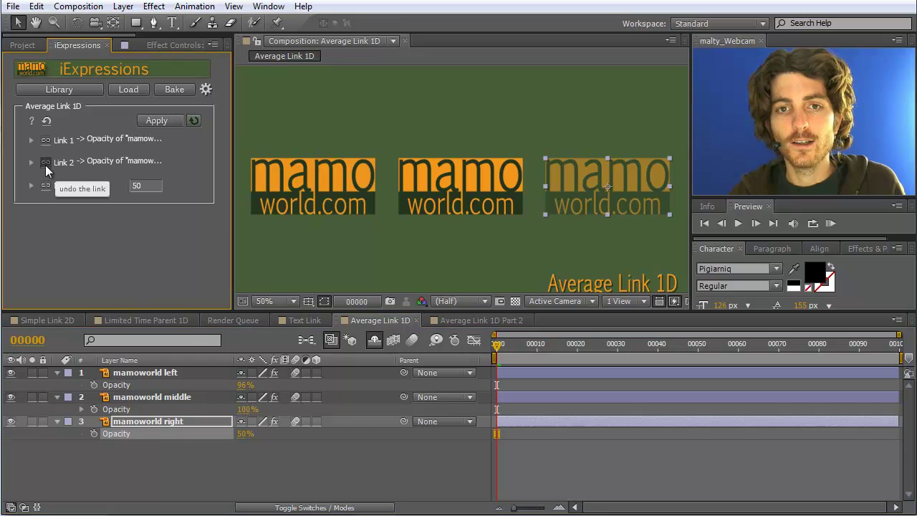
pyautogui.click(120, 411)
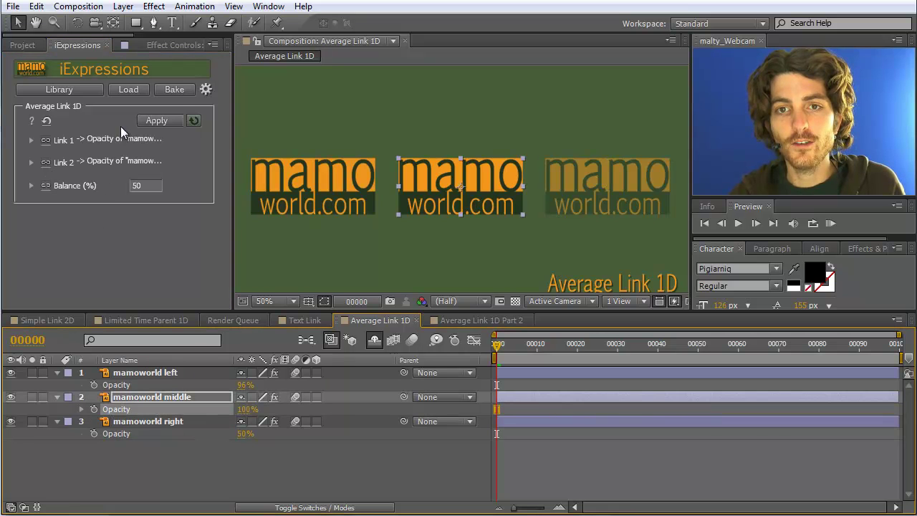
pyautogui.click(149, 122)
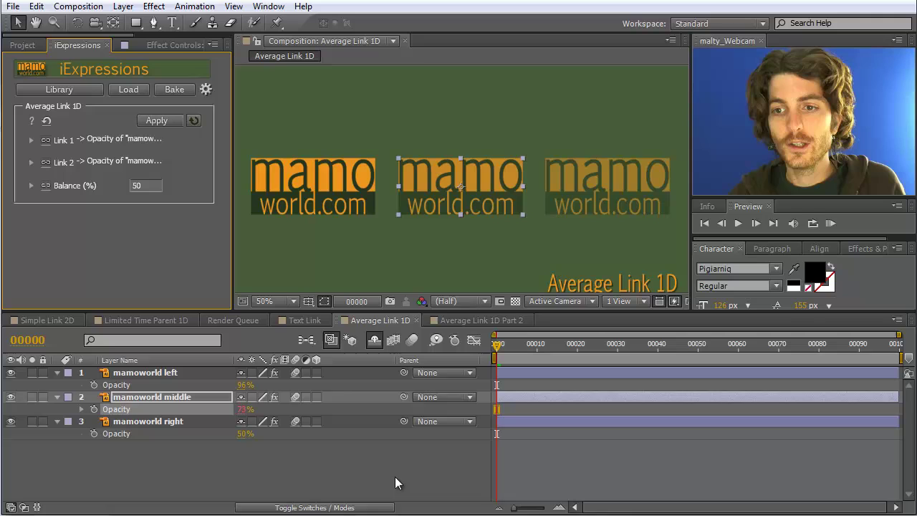
# Step: Scrub the left and right logos' Opacity up to 100%, with the middle logo following to 100%
pyautogui.click(314, 460)
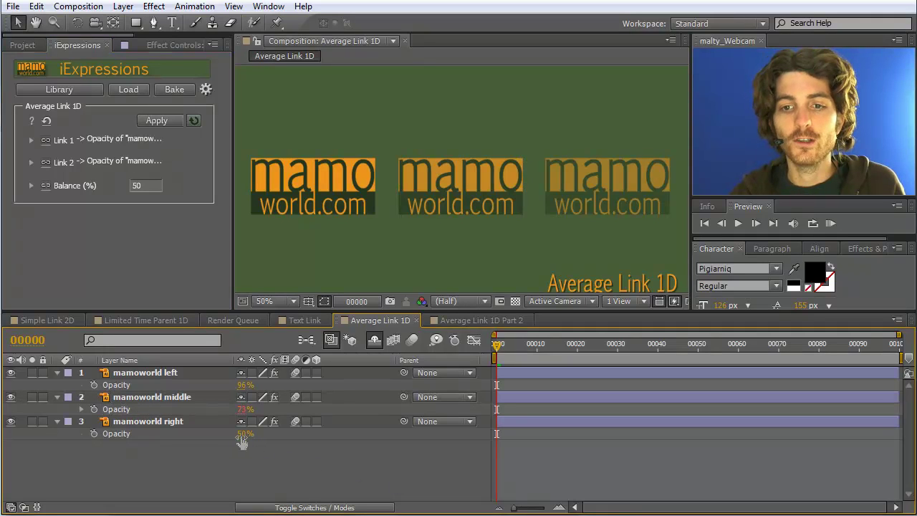
pyautogui.moveTo(242, 384); pyautogui.dragTo(255, 391)
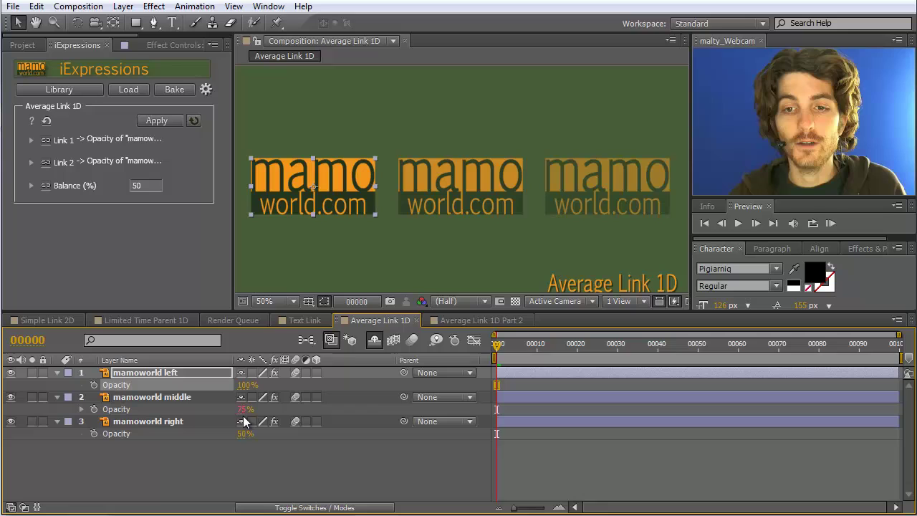
pyautogui.moveTo(244, 433); pyautogui.dragTo(195, 434)
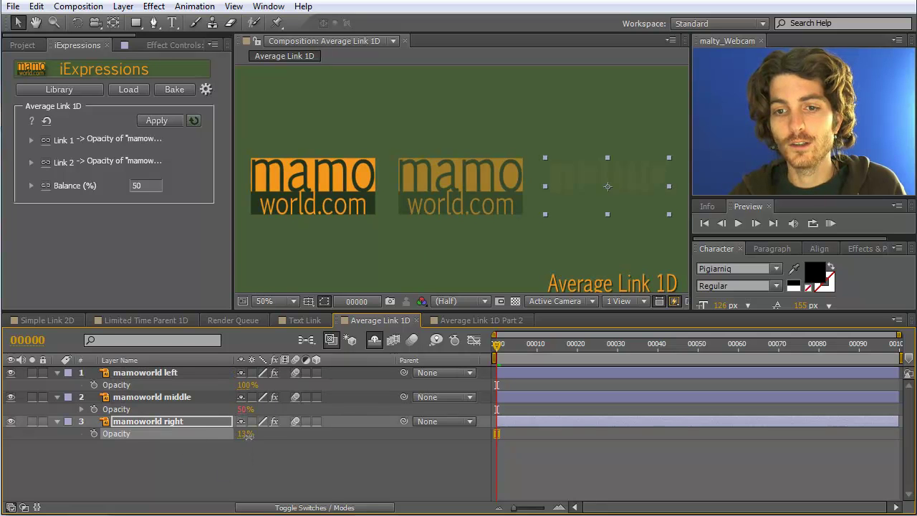
pyautogui.moveTo(244, 434); pyautogui.dragTo(288, 435)
pyautogui.click(249, 440)
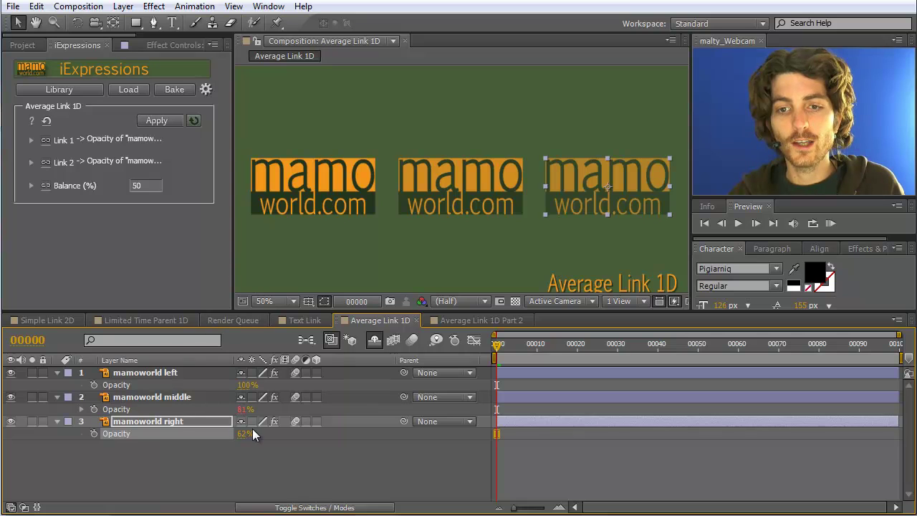
pyautogui.moveTo(249, 435); pyautogui.dragTo(287, 435)
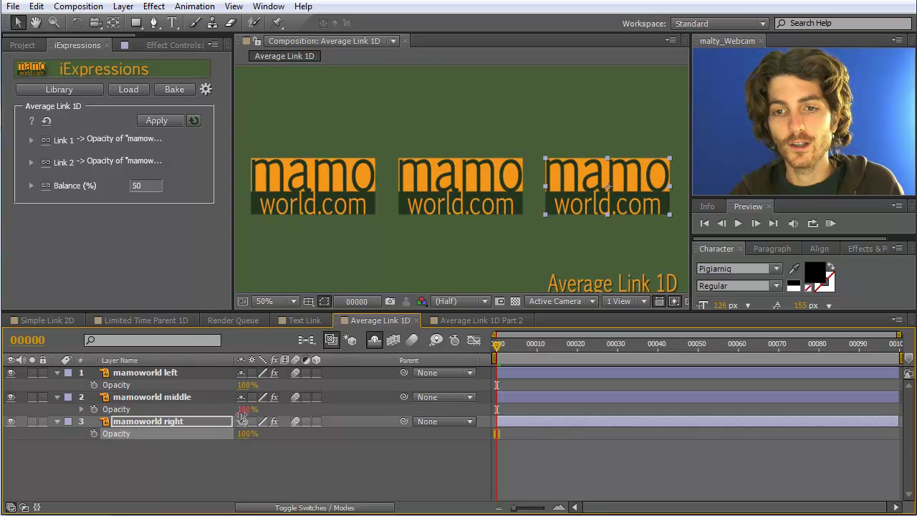
pyautogui.keyDown('shift'); pyautogui.click(138, 373); pyautogui.keyUp('shift')
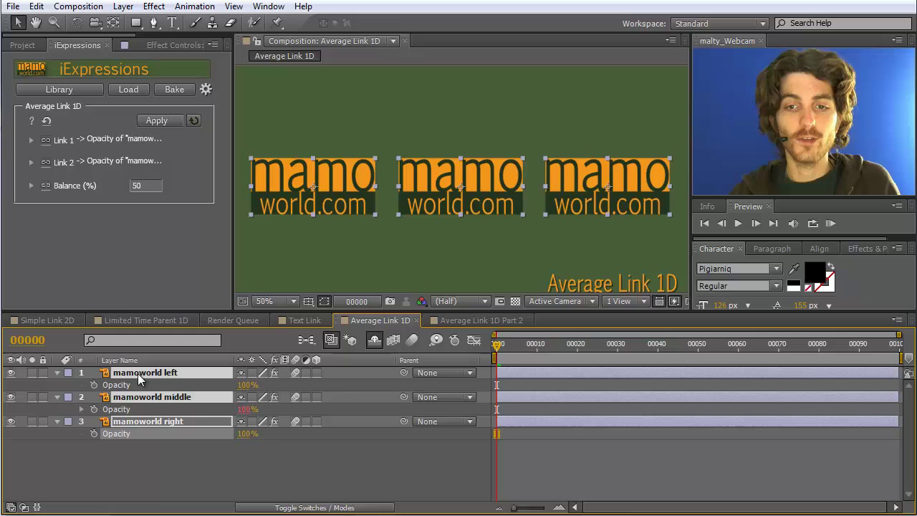
# Step: Relink Link 1 and Link 2 to the left and right Rotation and apply the average to the middle Rotation
pyautogui.press('r')
pyautogui.click(165, 453)
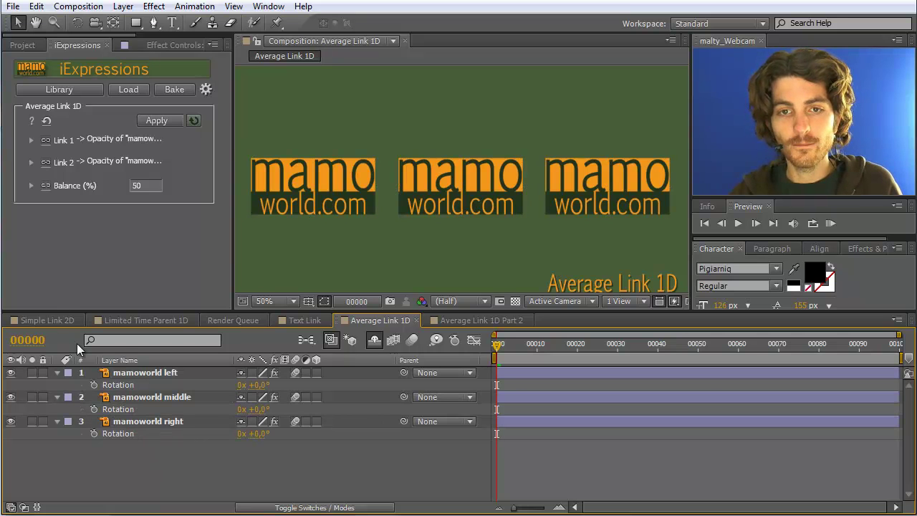
pyautogui.click(46, 139)
pyautogui.click(46, 163)
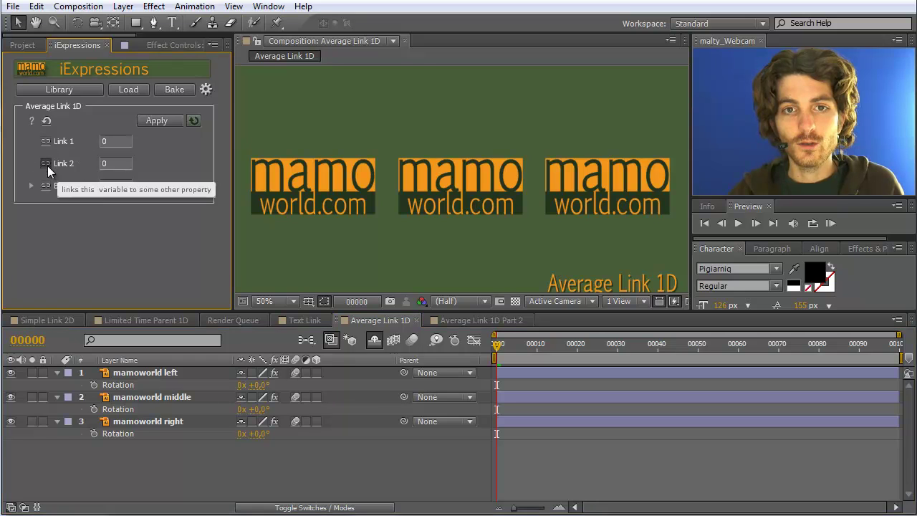
pyautogui.click(121, 386)
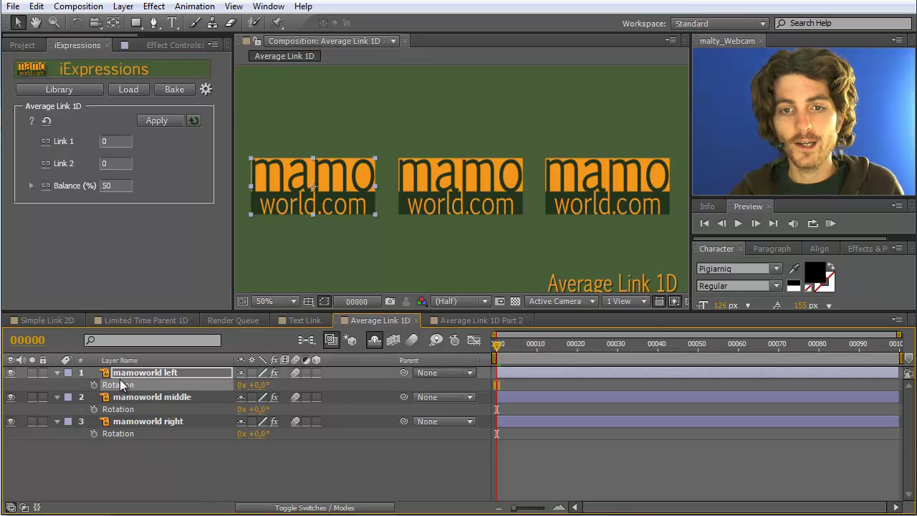
pyautogui.click(45, 141)
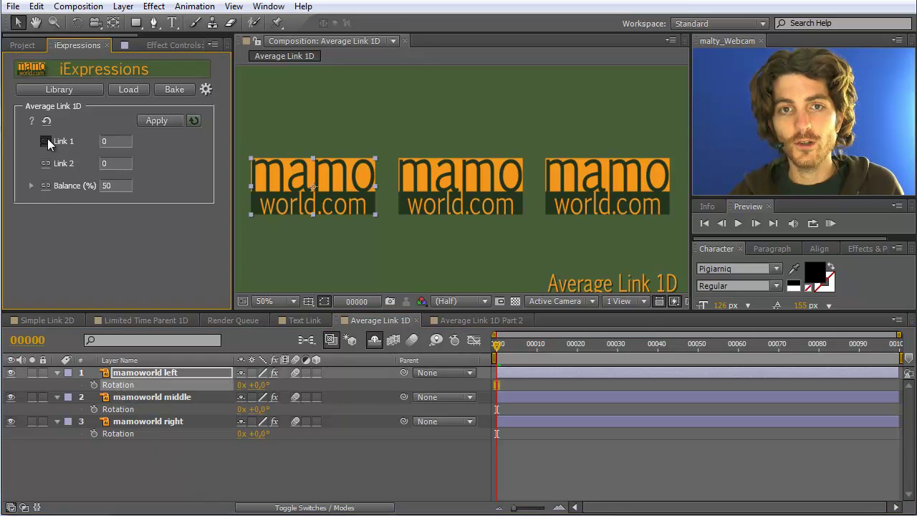
pyautogui.click(122, 435)
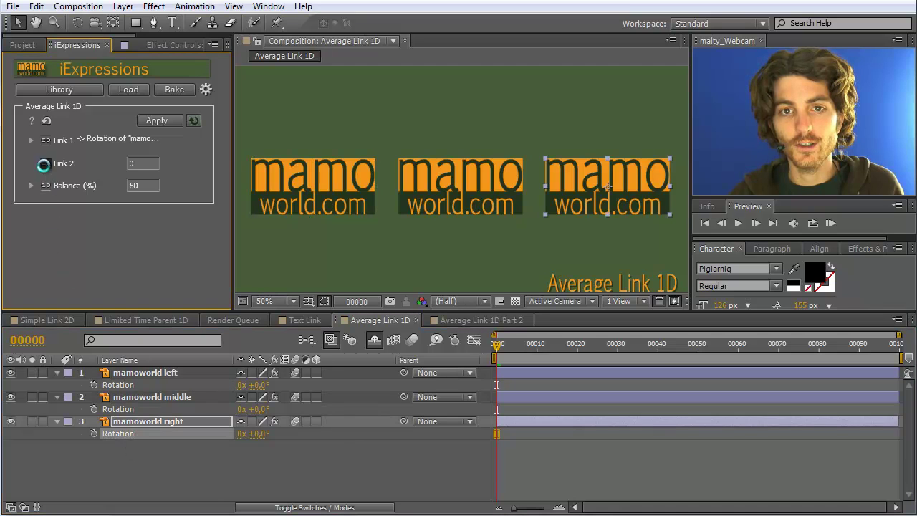
pyautogui.click(44, 164)
pyautogui.click(119, 409)
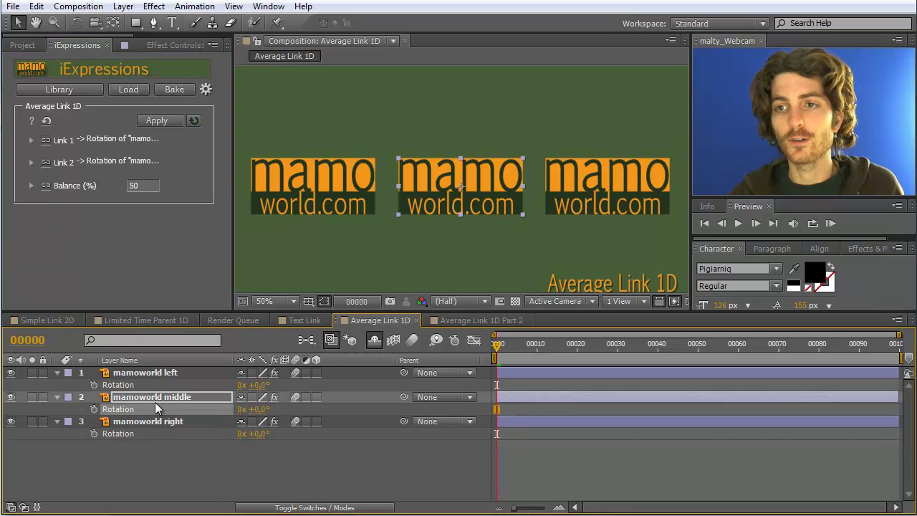
pyautogui.click(156, 121)
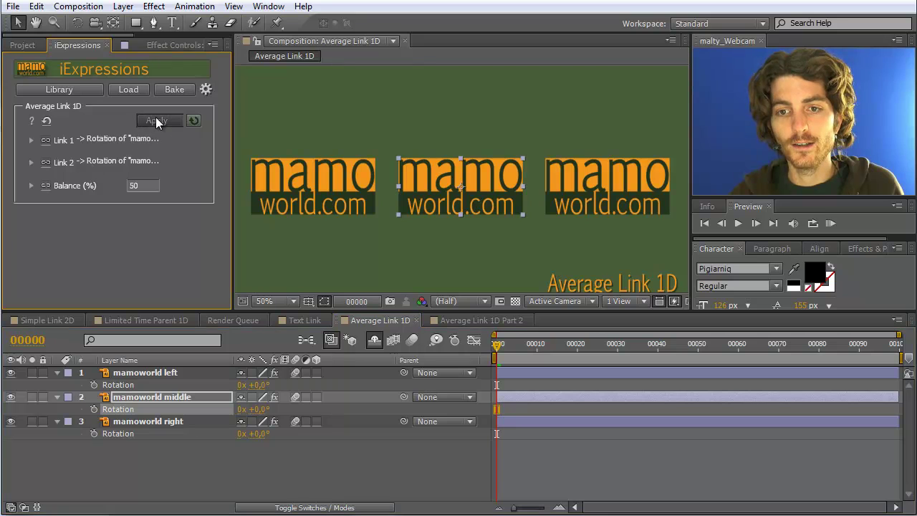
# Step: Rotate the right logo to 132° so the middle reads 66°, and expand the Balance slider
pyautogui.moveTo(260, 433); pyautogui.dragTo(328, 436)
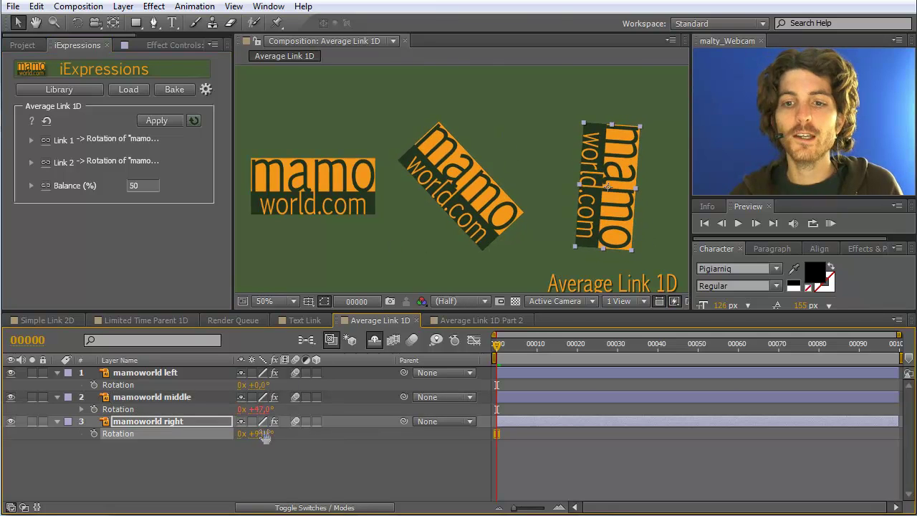
pyautogui.moveTo(259, 434); pyautogui.dragTo(298, 434)
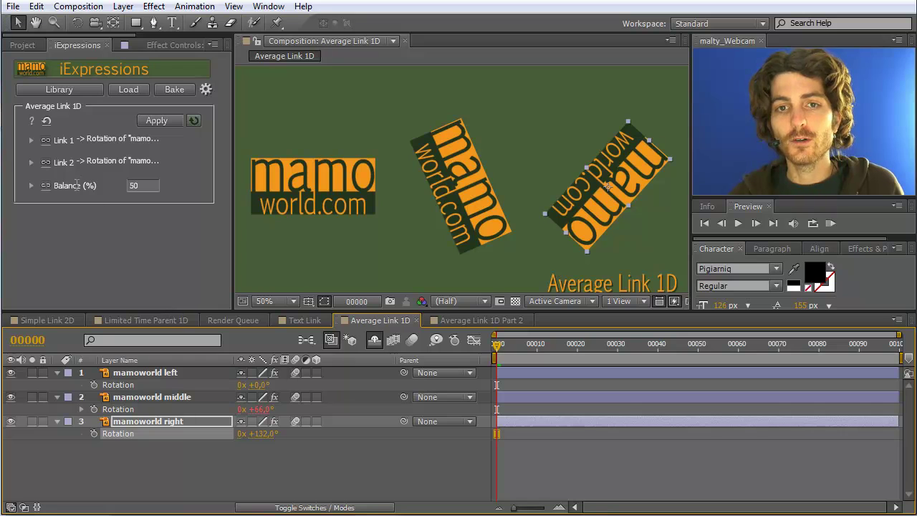
pyautogui.click(29, 186)
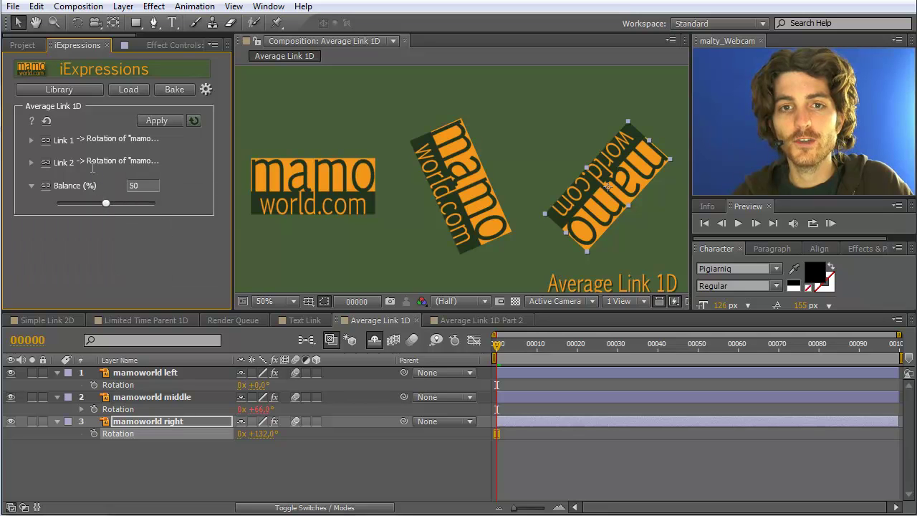
pyautogui.moveTo(136, 188)
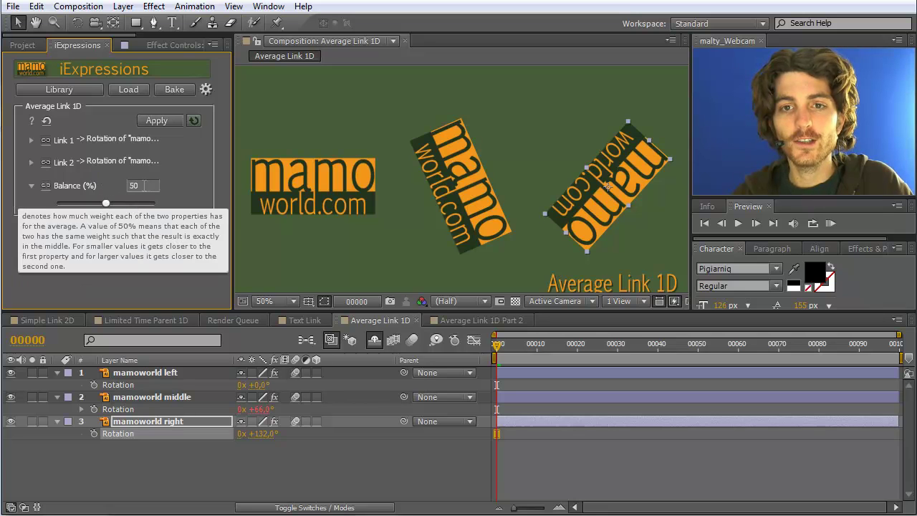
# Step: Set Balance to 10.87% and reapply the average link to the middle logo's rotation
pyautogui.moveTo(106, 203); pyautogui.dragTo(66, 202)
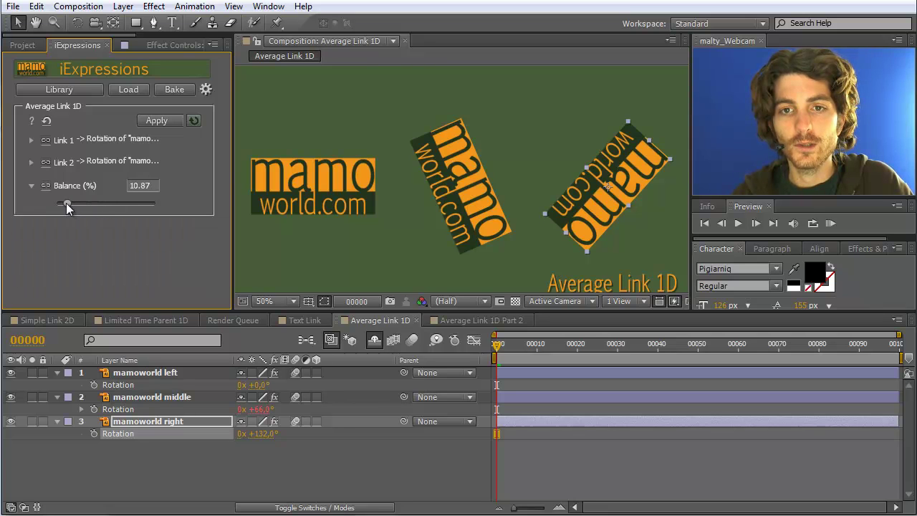
pyautogui.click(123, 398)
pyautogui.click(148, 122)
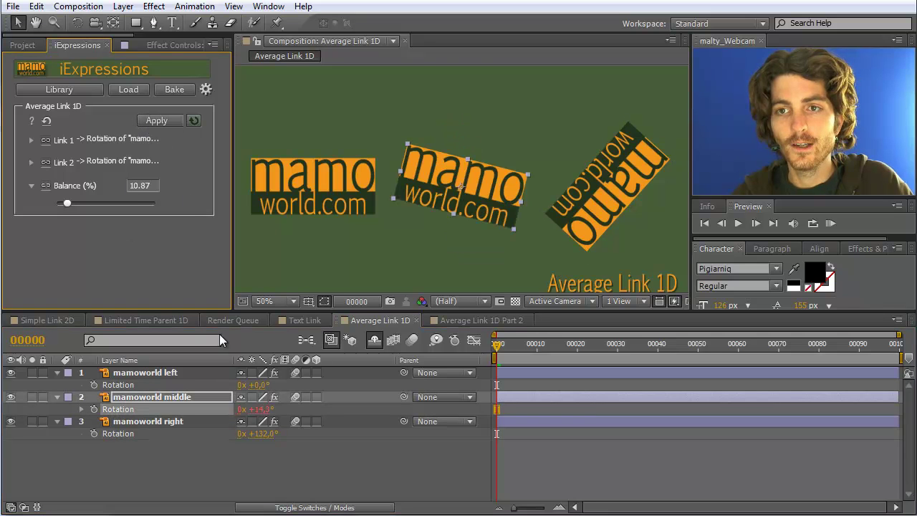
# Step: Test by rotating the right and left logos; left at 119° swings the middle to 111.2°
pyautogui.click(218, 434)
pyautogui.hotkey('ctrl', 'v')
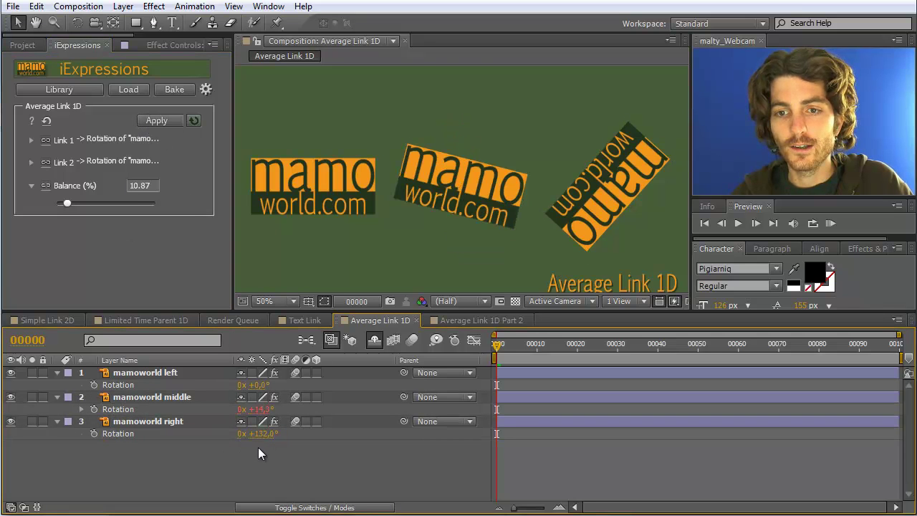
pyautogui.moveTo(258, 434); pyautogui.dragTo(194, 425)
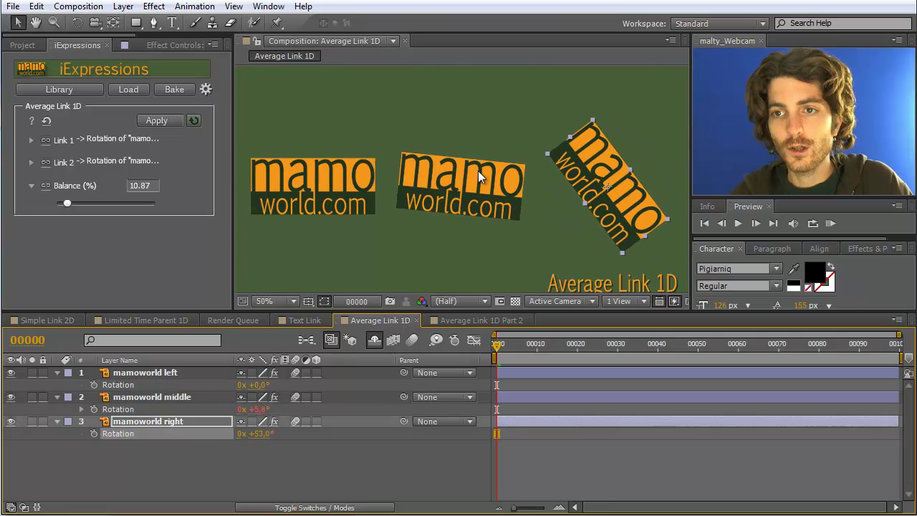
pyautogui.moveTo(257, 434)
pyautogui.mouseDown()
pyautogui.moveTo(280, 433)
pyautogui.moveTo(237, 433)
pyautogui.moveTo(271, 434)
pyautogui.mouseUp()
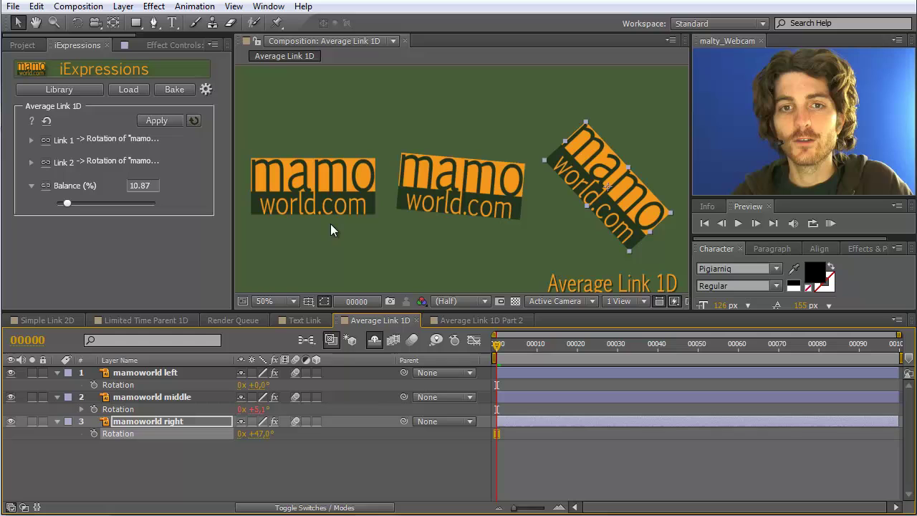
pyautogui.click(132, 384)
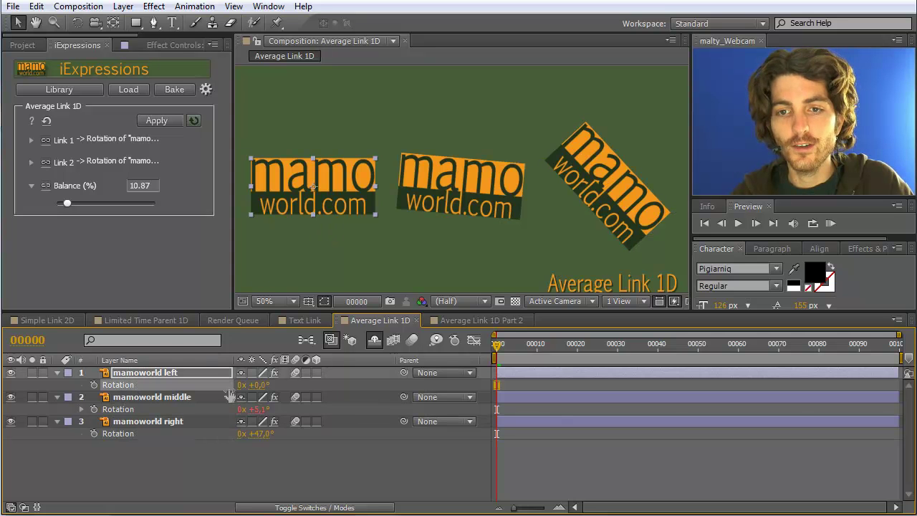
pyautogui.moveTo(262, 386); pyautogui.dragTo(352, 374)
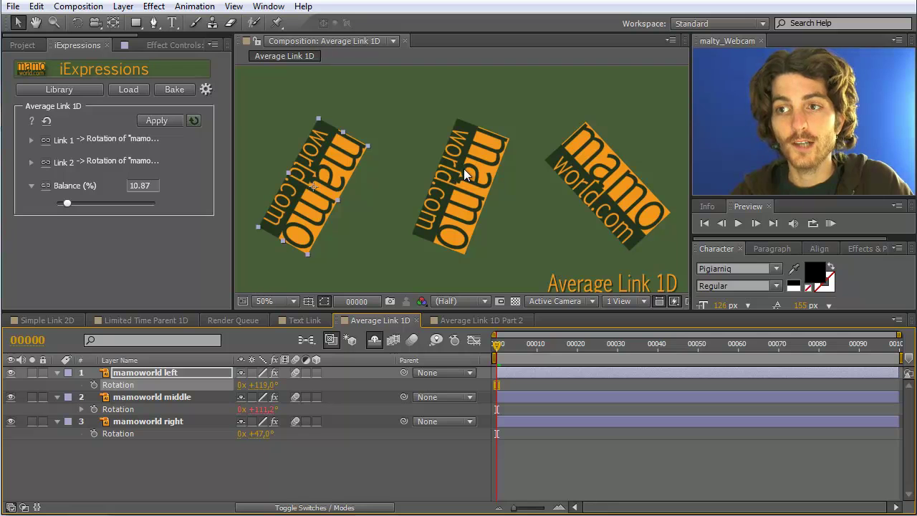
# Step: In the Average Link 1D Part 2 comp, reset the links to 50% Balance and pick-whip Link 1 to an outer logo's Opacity
pyautogui.click(459, 320)
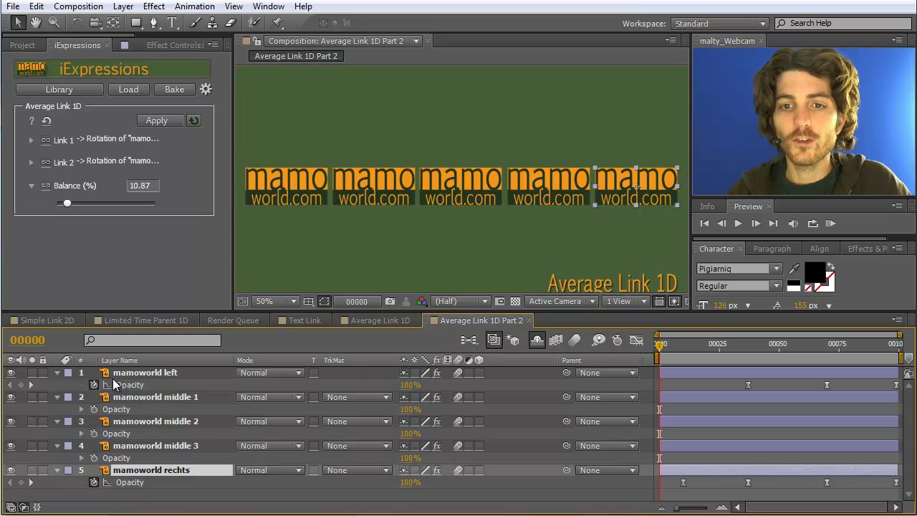
pyautogui.click(144, 373)
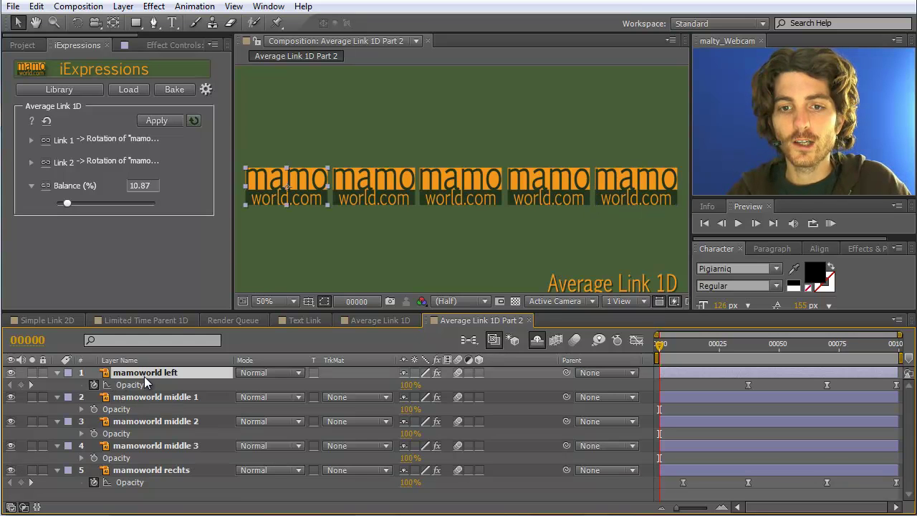
pyautogui.click(144, 474)
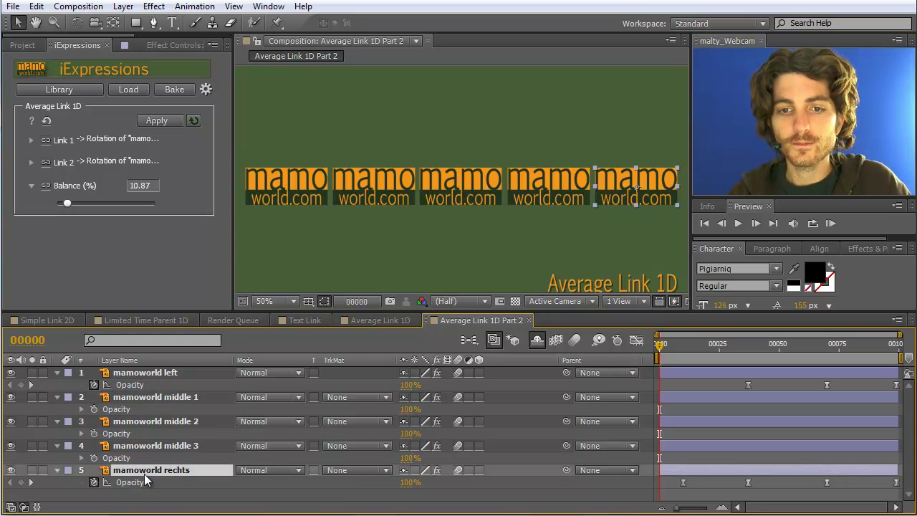
pyautogui.click(47, 139)
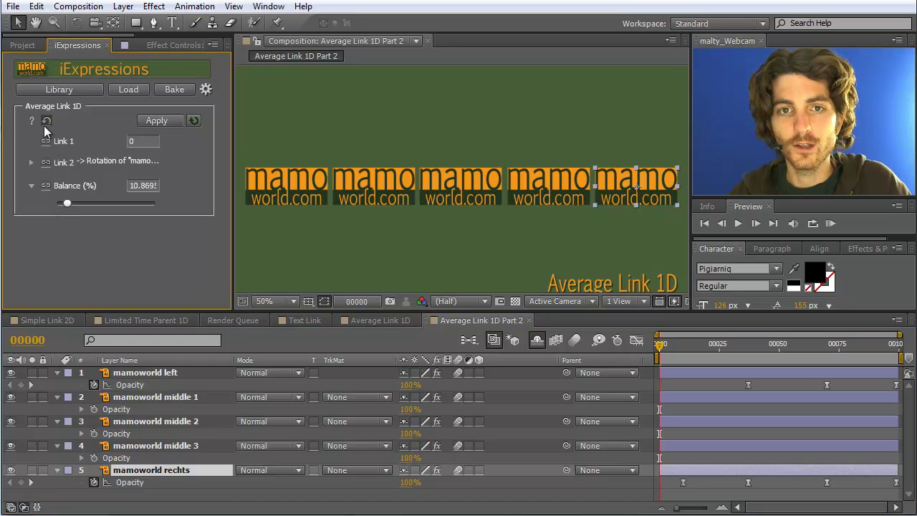
pyautogui.click(46, 121)
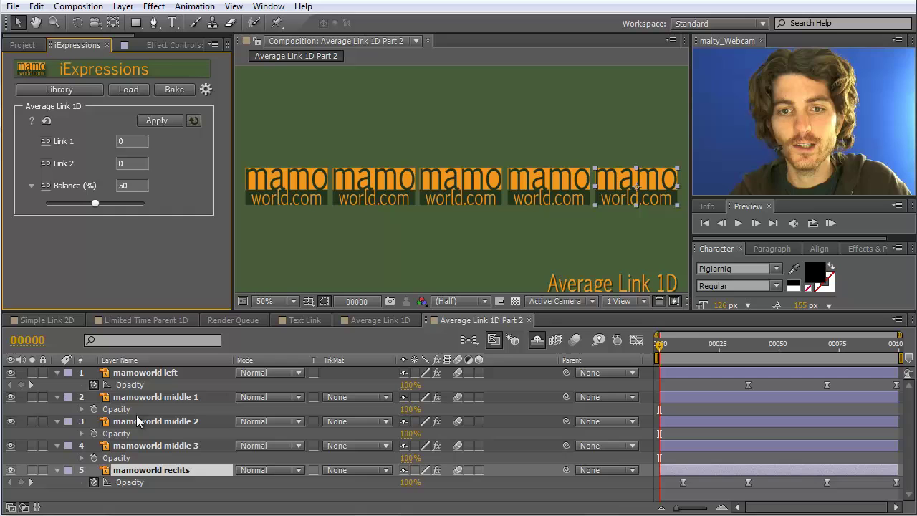
pyautogui.click(130, 385)
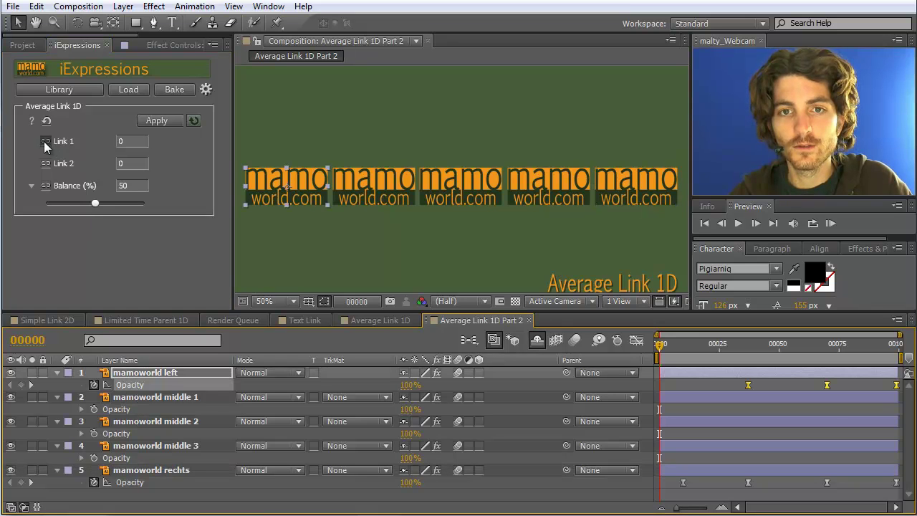
pyautogui.moveTo(44, 141); pyautogui.dragTo(127, 488)
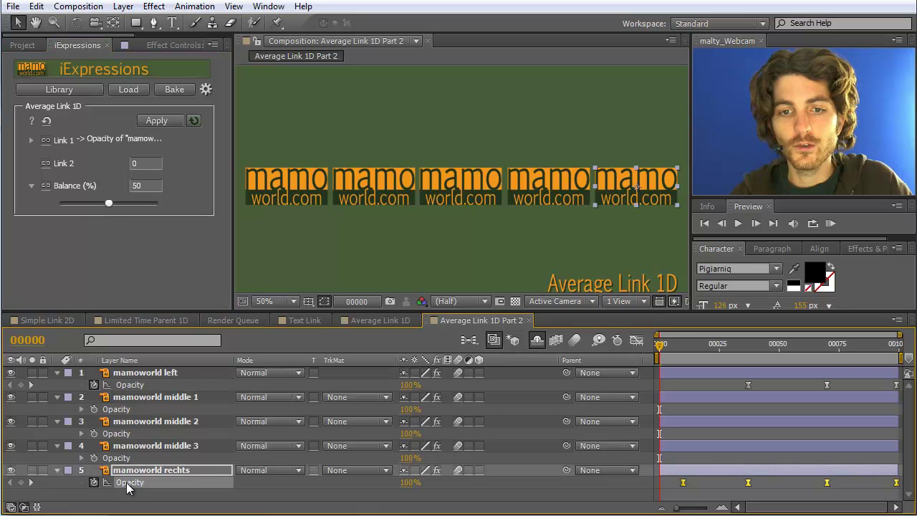
# Step: Link Link 2 to the other outer logo's Opacity and apply the average to middle 2 at 50% balance
pyautogui.click(46, 164)
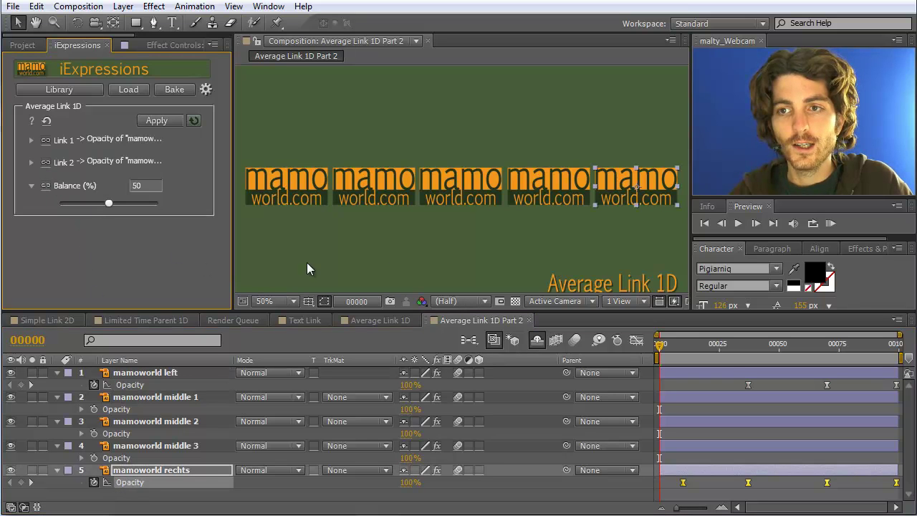
pyautogui.click(455, 190)
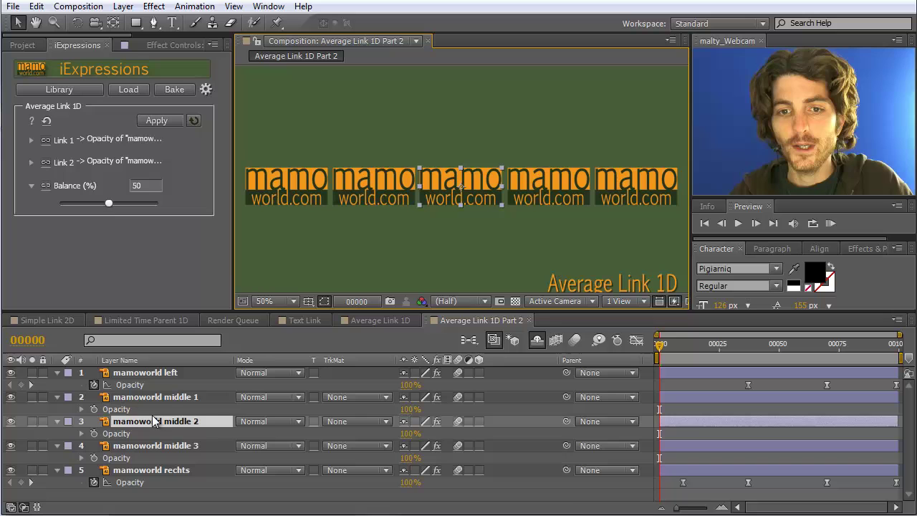
pyautogui.click(115, 434)
pyautogui.moveTo(119, 207)
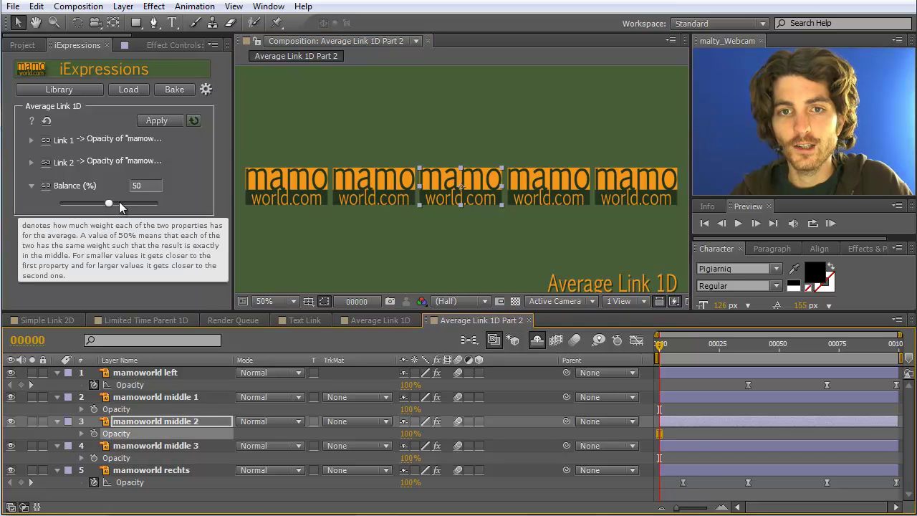
pyautogui.click(161, 121)
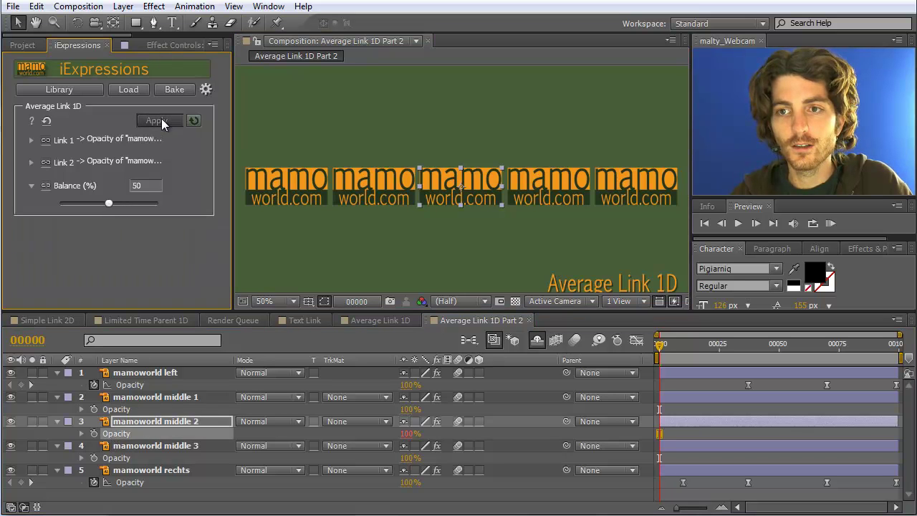
# Step: Apply the average link to middle 3 at 75.36% balance and set Balance to 25.36% for middle 1
pyautogui.click(118, 460)
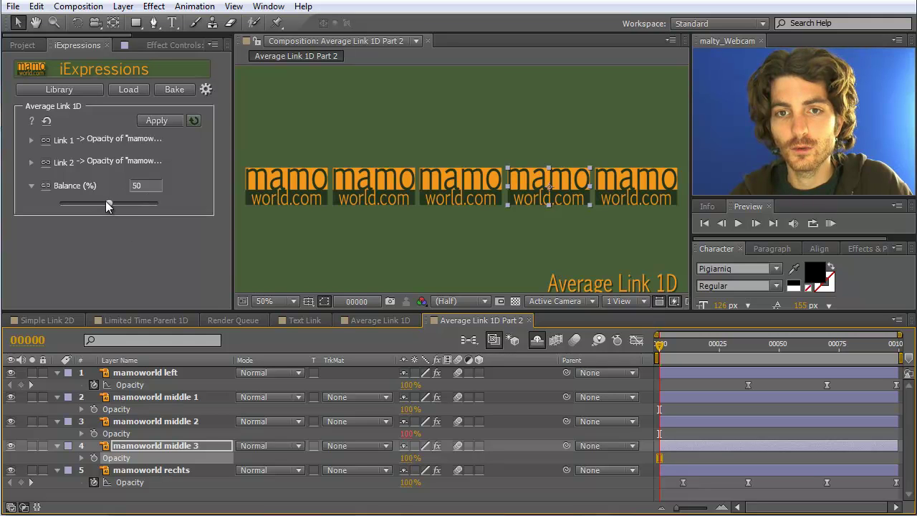
pyautogui.moveTo(108, 202); pyautogui.dragTo(133, 203)
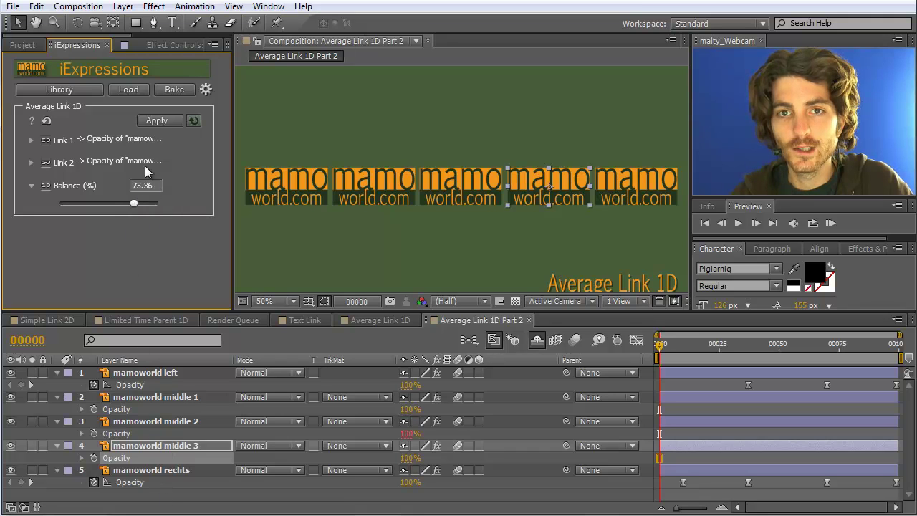
pyautogui.click(160, 121)
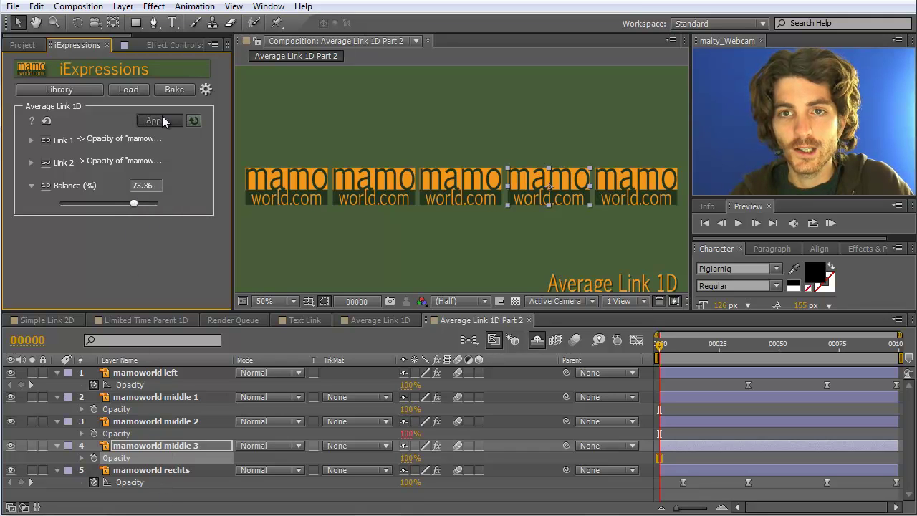
pyautogui.click(129, 409)
pyautogui.moveTo(133, 203); pyautogui.dragTo(86, 201)
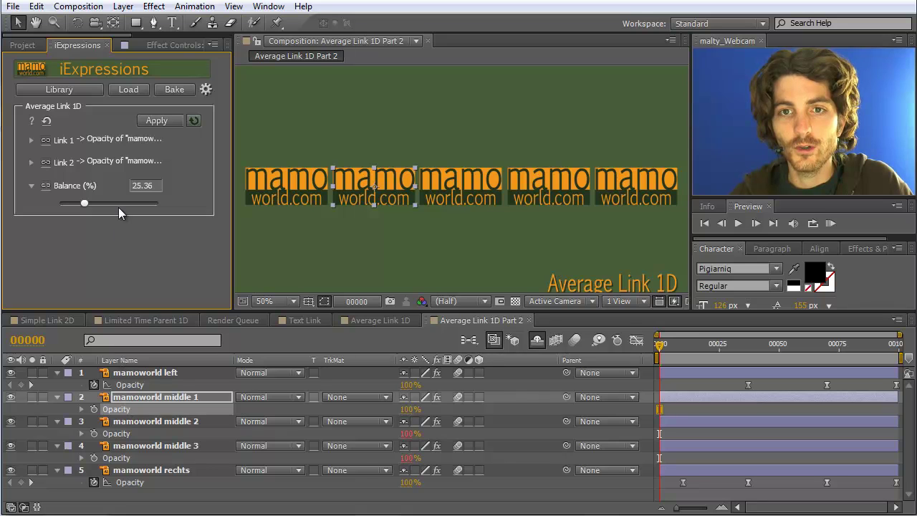
# Step: Apply the 25.36% link to middle 1, RAM-preview the animation, and stop at frame 31
pyautogui.click(152, 127)
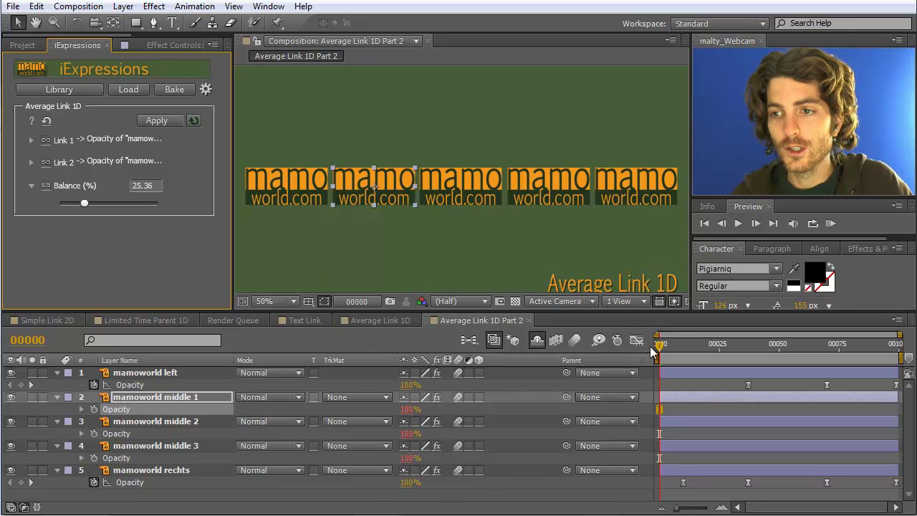
pyautogui.moveTo(665, 345); pyautogui.dragTo(700, 345)
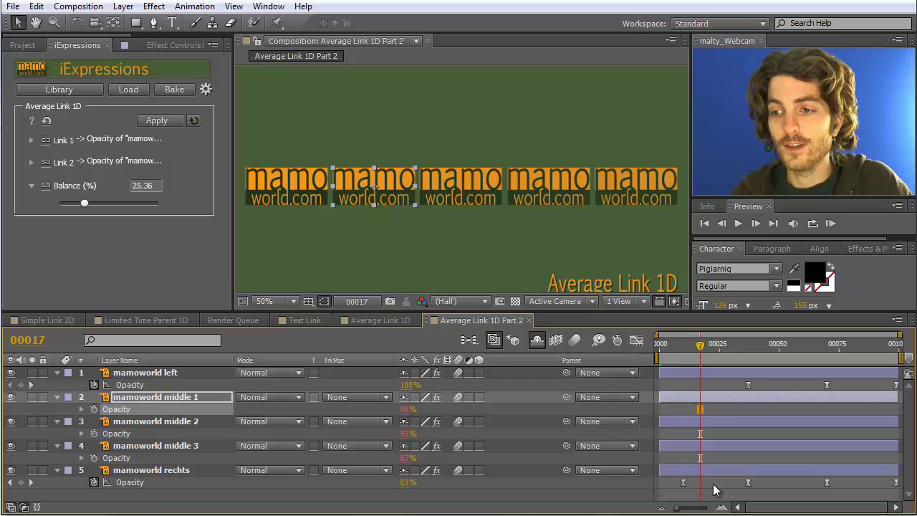
pyautogui.click(831, 225)
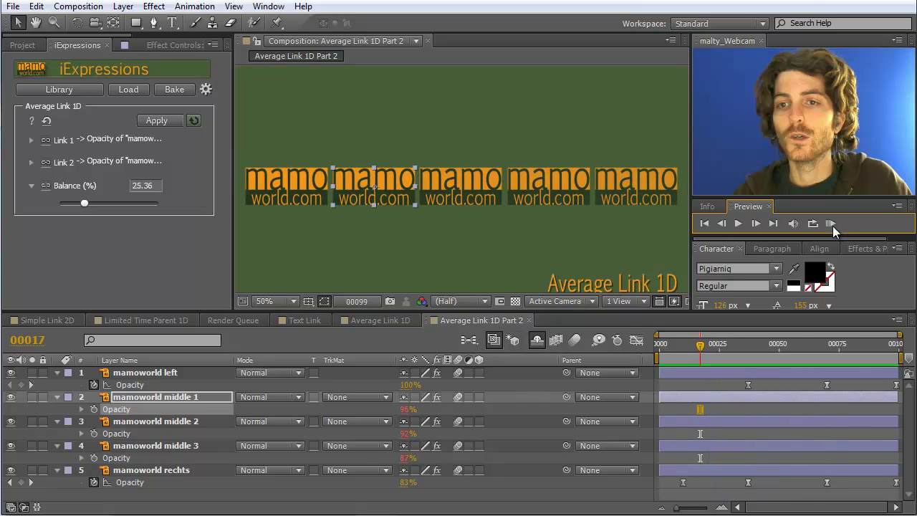
pyautogui.click(702, 350)
pyautogui.moveTo(701, 350); pyautogui.dragTo(733, 345)
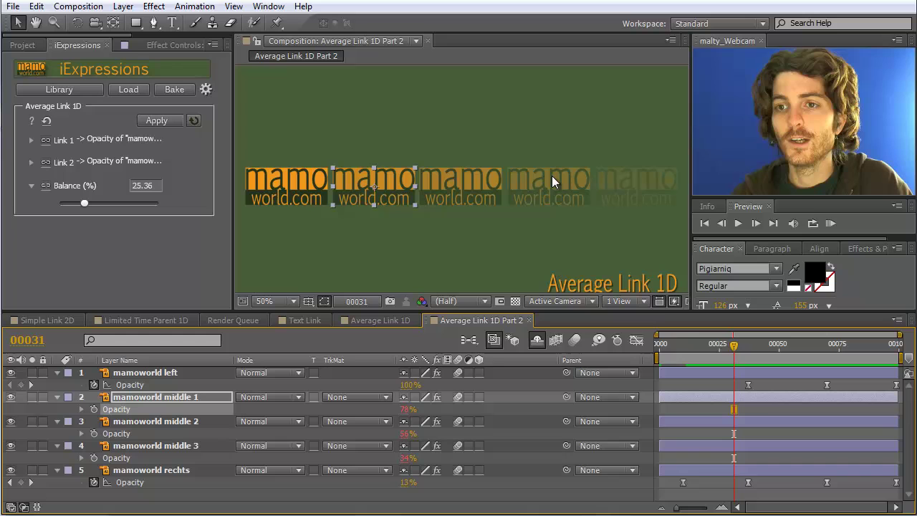